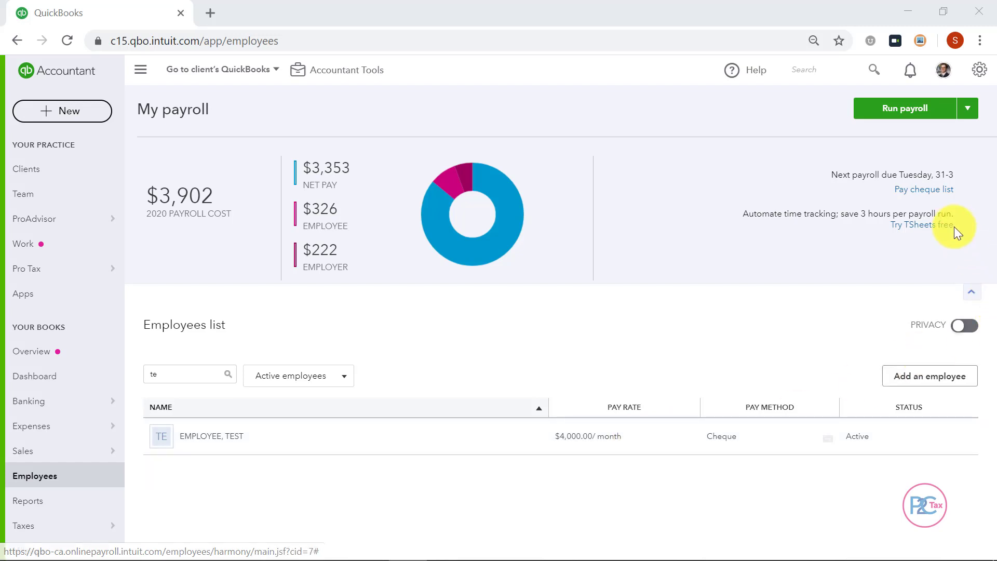
Step: Preview the semi-monthly payroll for 03/16/2020 to 03/31/2020 and review the employee's tax deductions in the pay cheque details
left_click(915, 118)
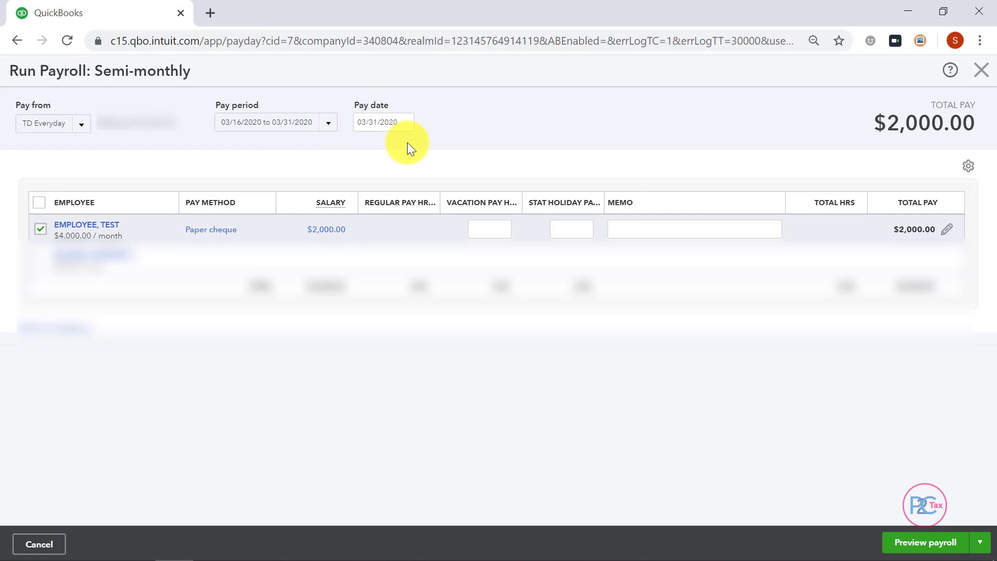
left_click(941, 546)
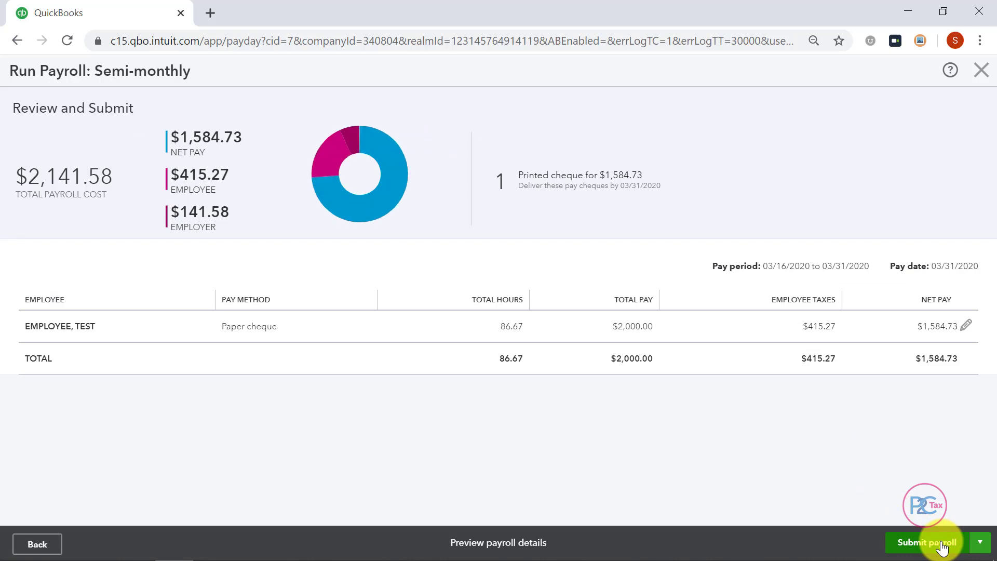
left_click(967, 327)
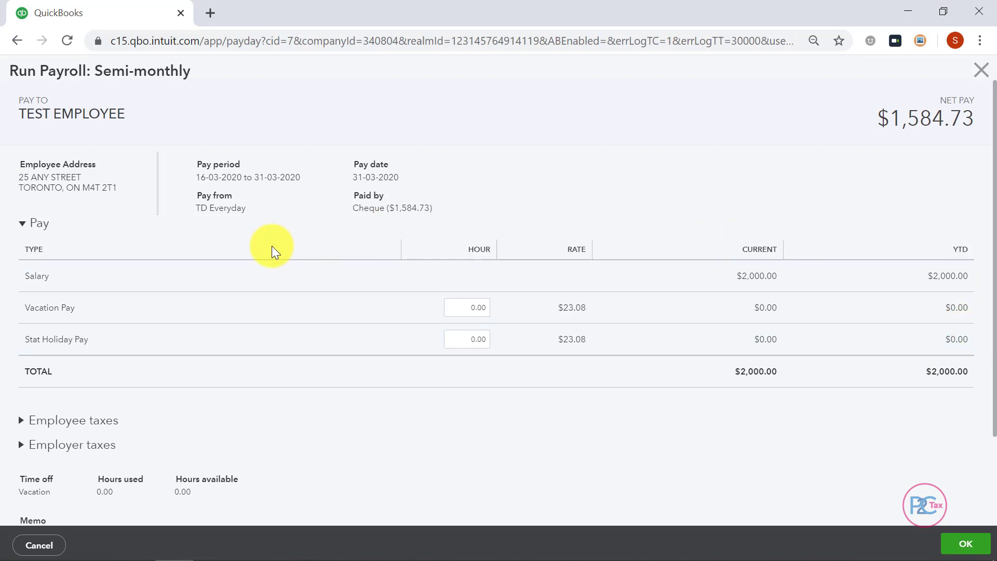
scroll(272, 245, "down", 2)
left_click(76, 314)
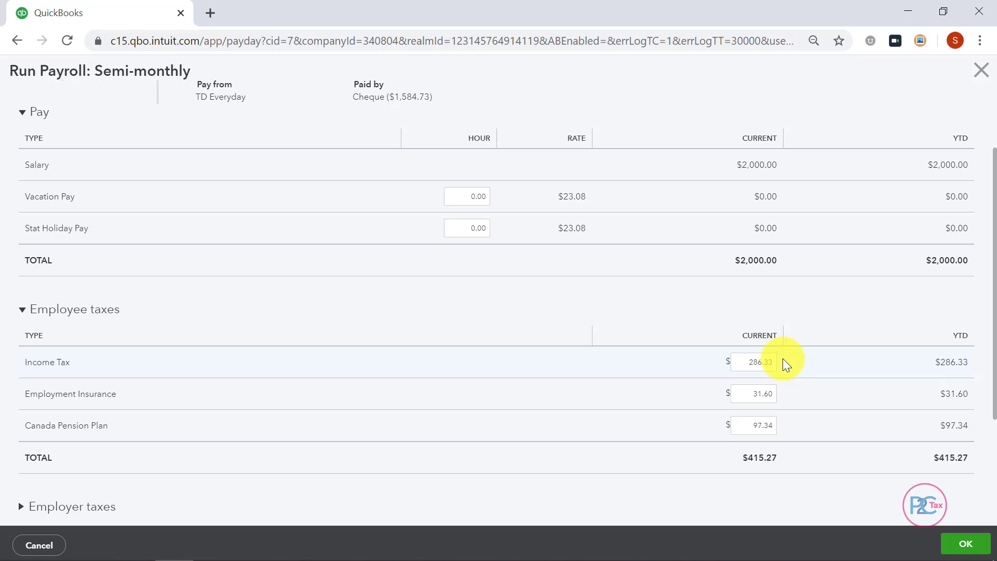
left_click(963, 545)
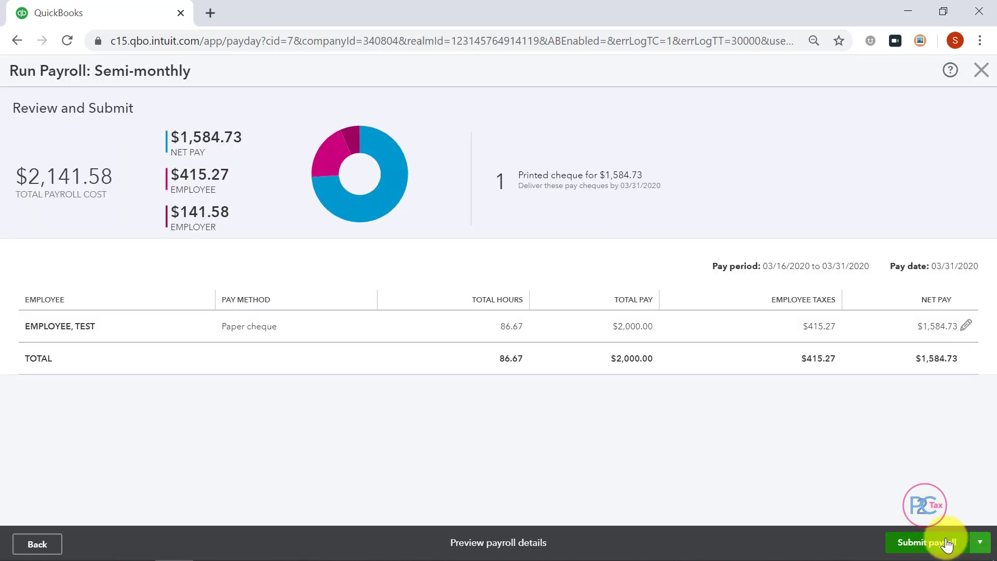
Step: Submit the semi-monthly payroll and finish the payroll run
left_click(947, 545)
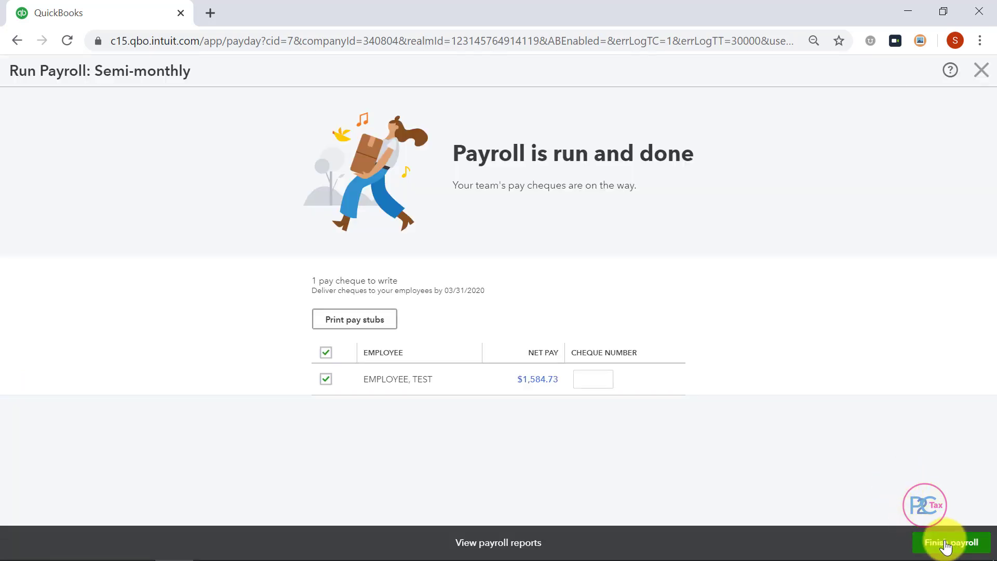
left_click(946, 544)
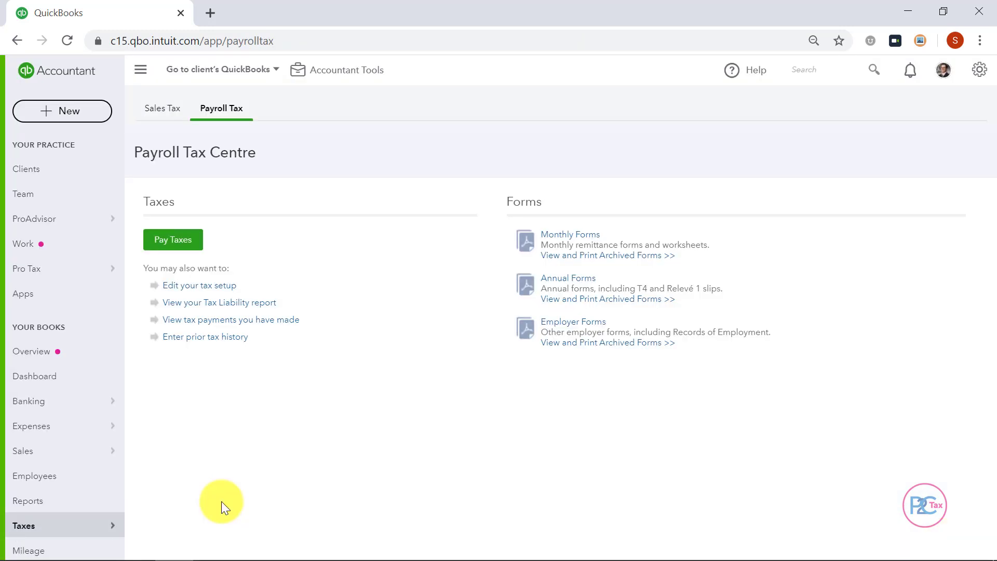
Step: Check the upcoming federal tax payment in the payroll taxes to pay
mouse_move(62, 529)
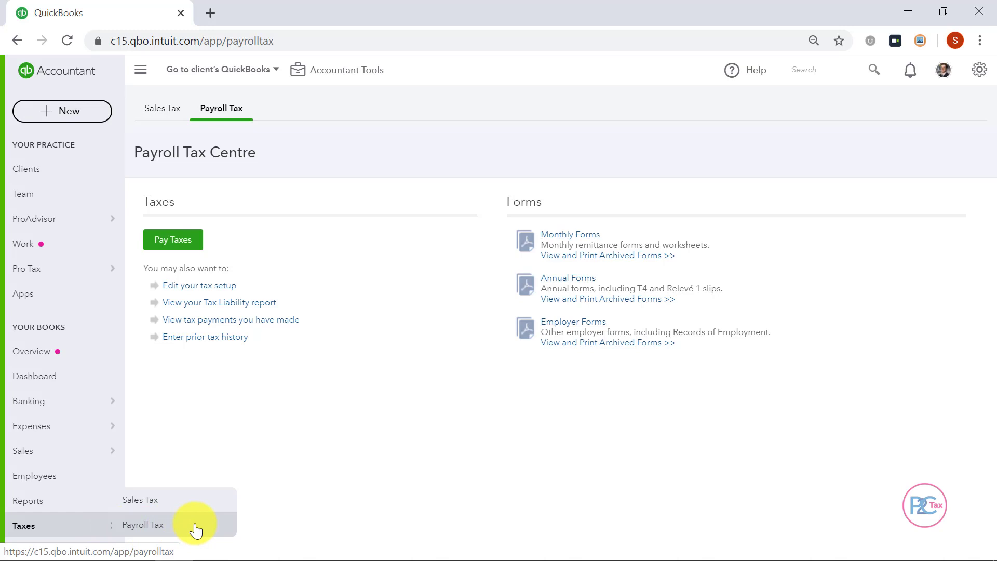
left_click(190, 245)
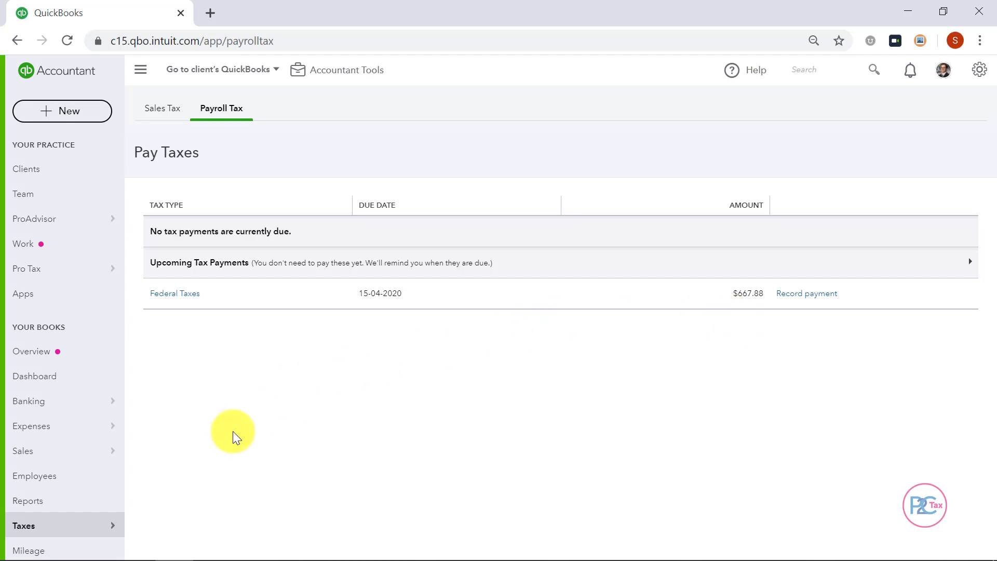
Step: Start a new federal taxes payment entry in the prior payroll tax history
mouse_move(107, 525)
left_click(140, 526)
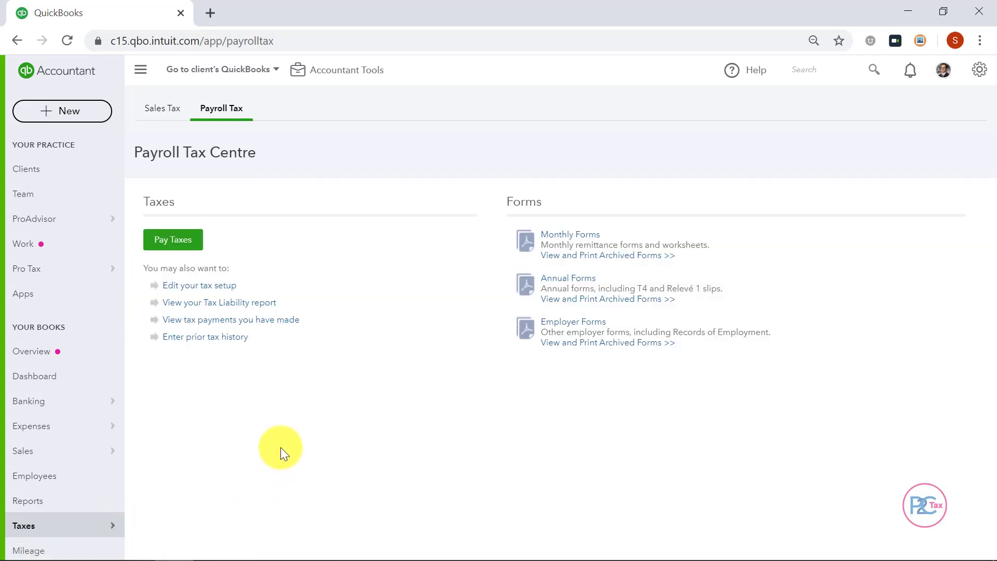
left_click(207, 338)
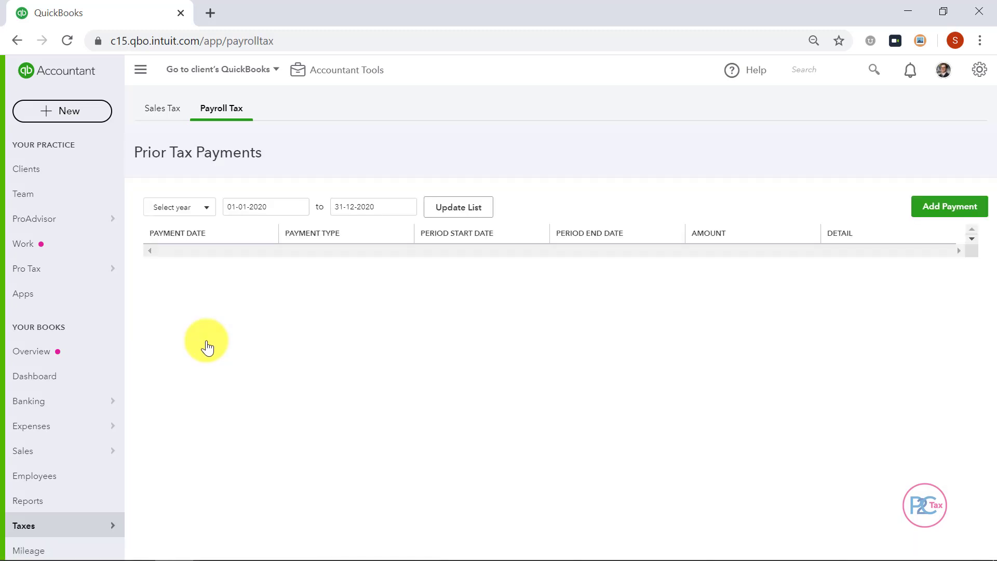
left_click(943, 207)
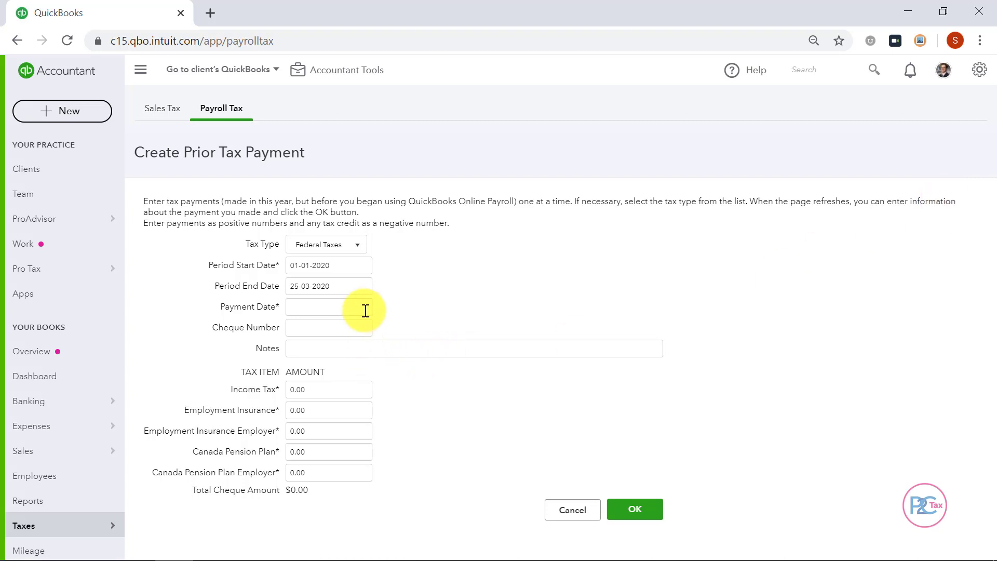
Step: Set the prior tax payment's period from 18-03-2020 to 31-03-2020 and its payment date to 15-04-2020
left_click(359, 271)
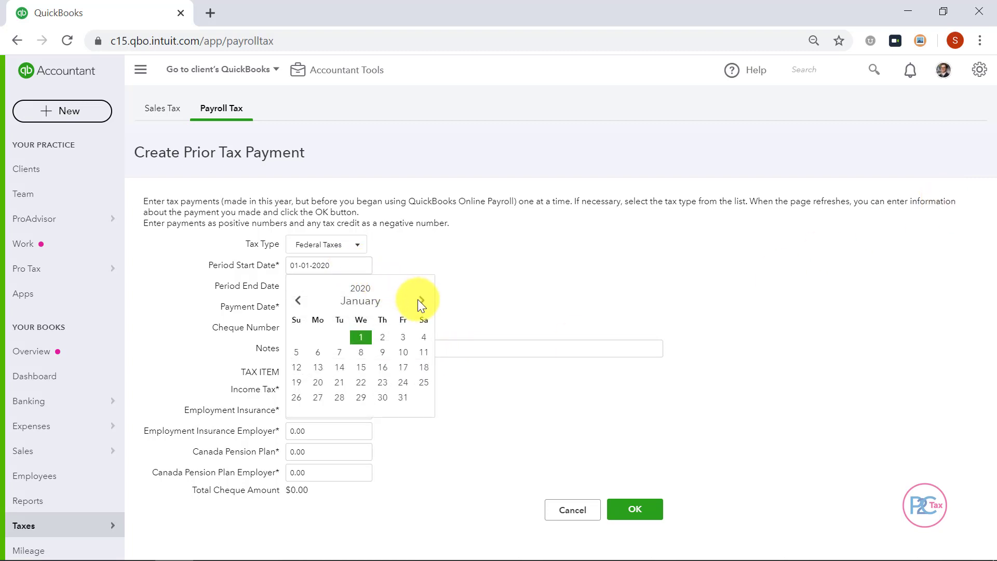
left_click(422, 299)
left_click(422, 300)
left_click(361, 367)
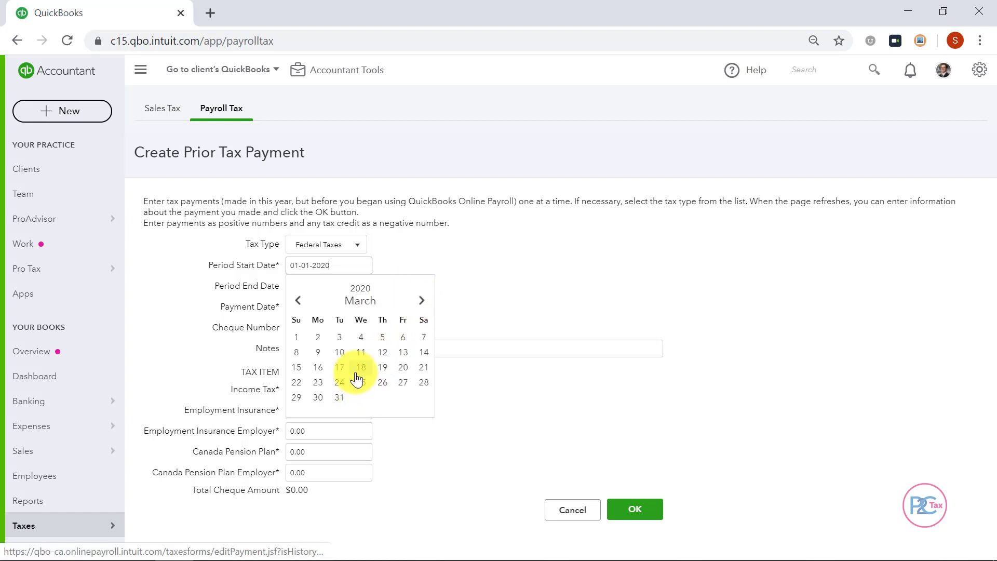
left_click(361, 382)
left_click(354, 292)
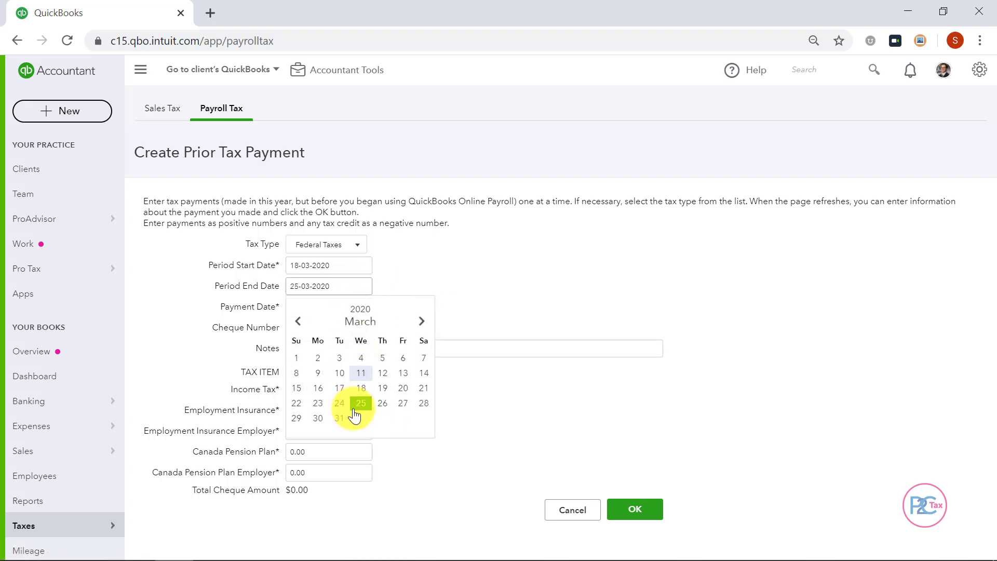
left_click(339, 421)
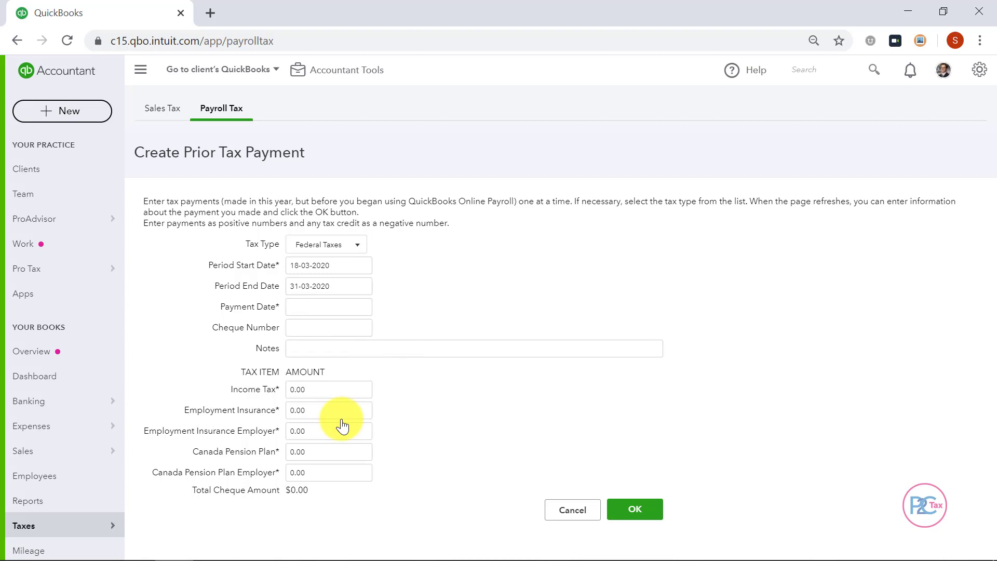
left_click(325, 309)
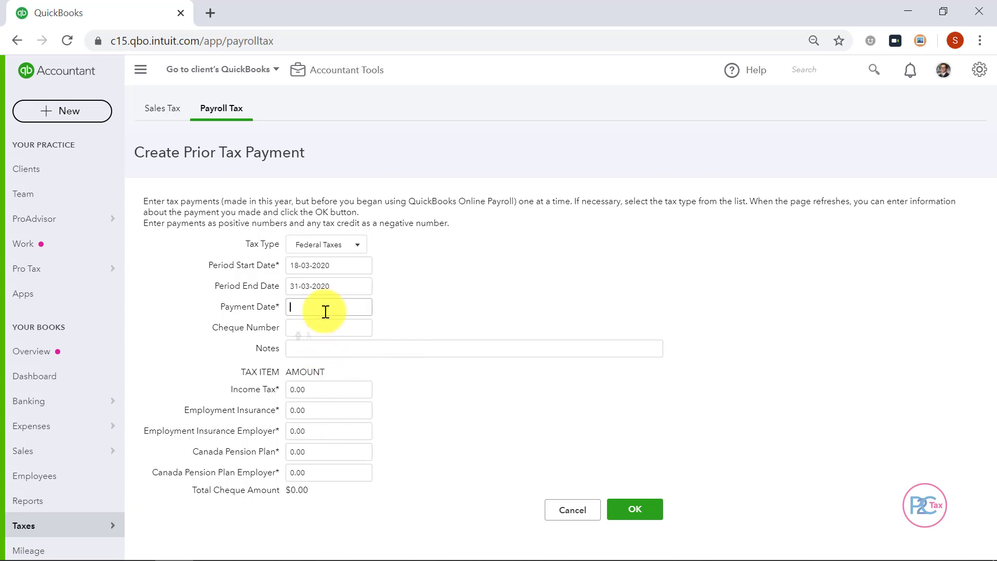
left_click(421, 342)
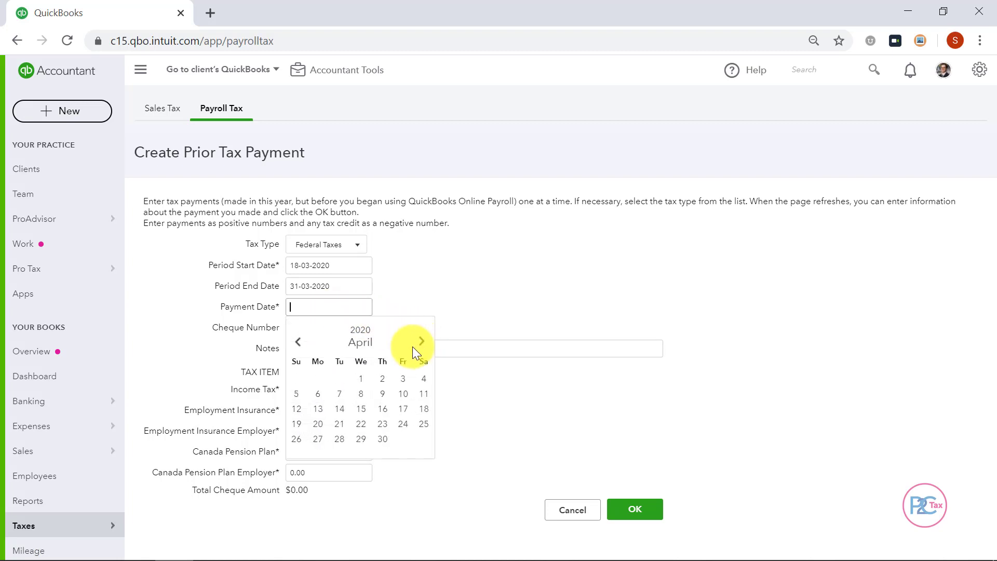
left_click(360, 411)
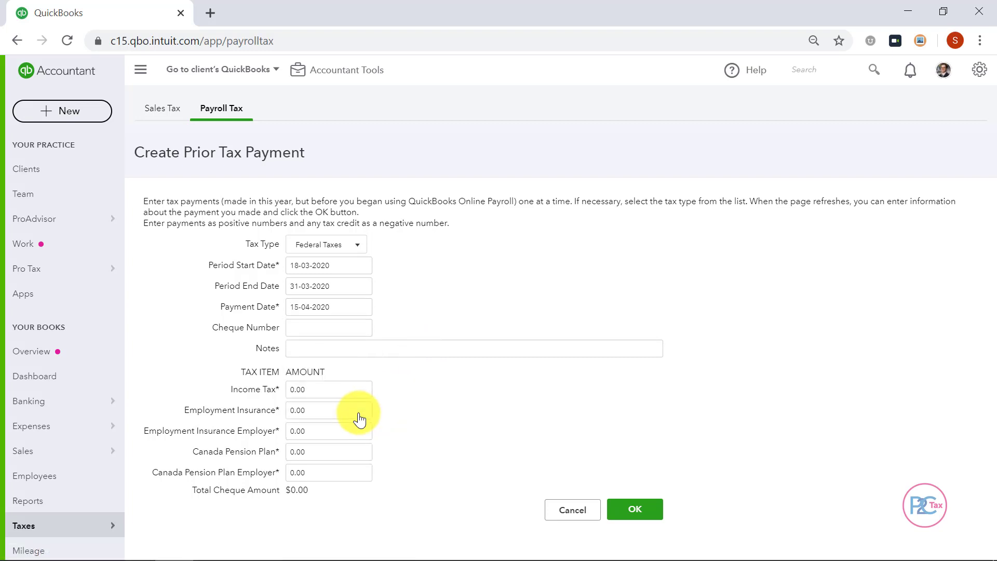
Step: Enter the payment note "10% employer subsidy on $1750 payroll ($2,000 x 14/16)"
left_click(352, 350)
type("10")
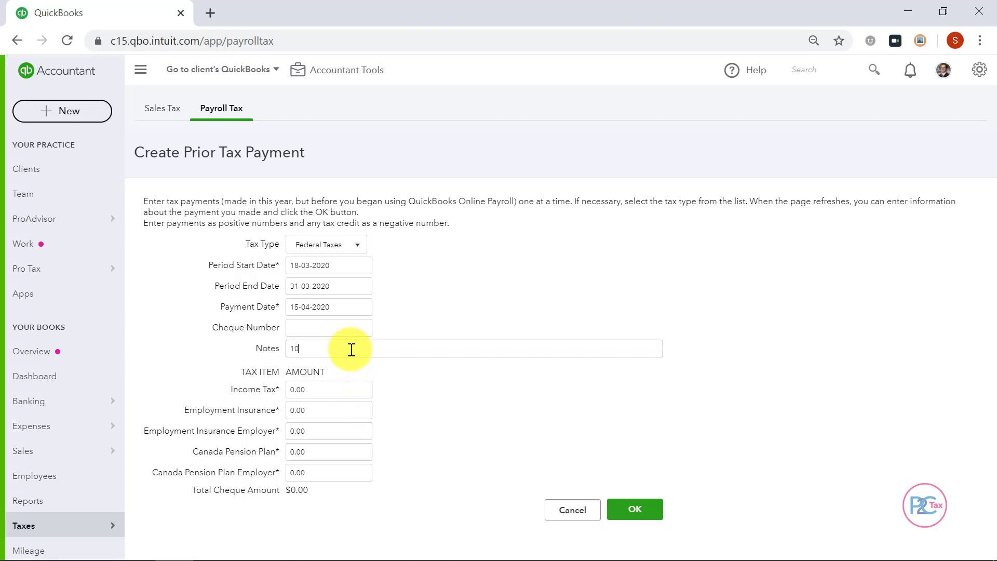
type("% employer subsidy on $1750 payroll ($2,0")
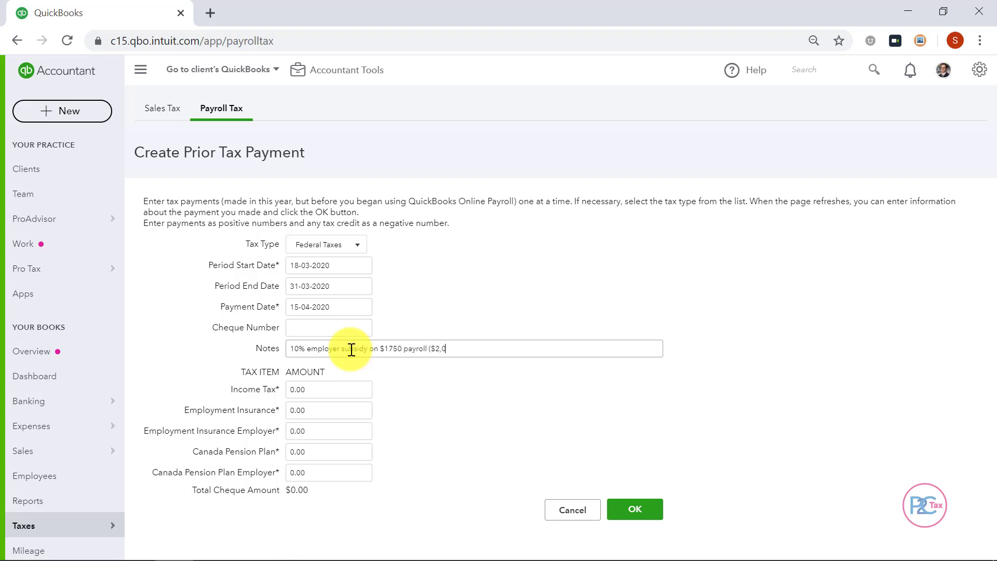
type("00 x 14/16)")
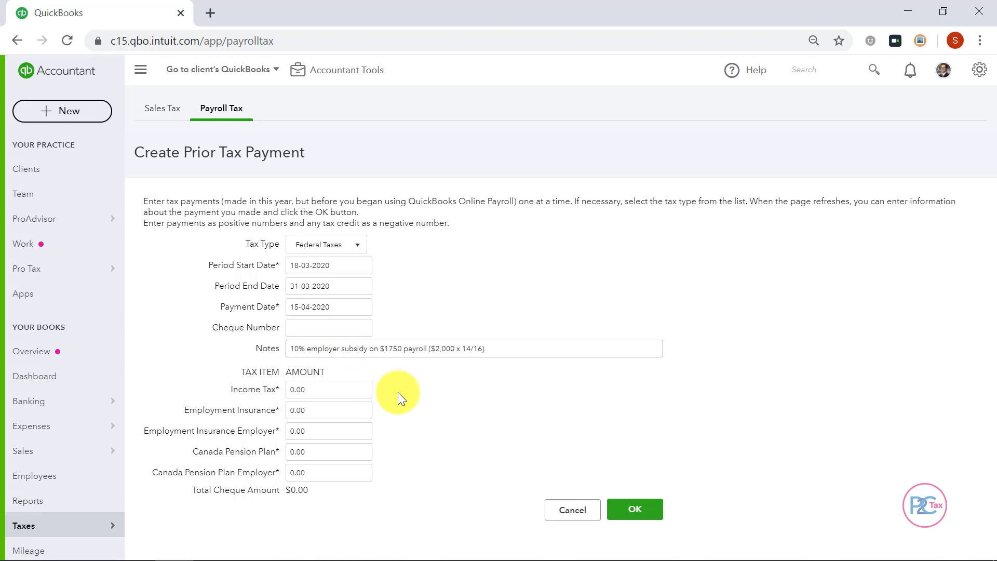
Step: Set the payment's income tax amount to 175 and save the prior tax payment
key("Tab")
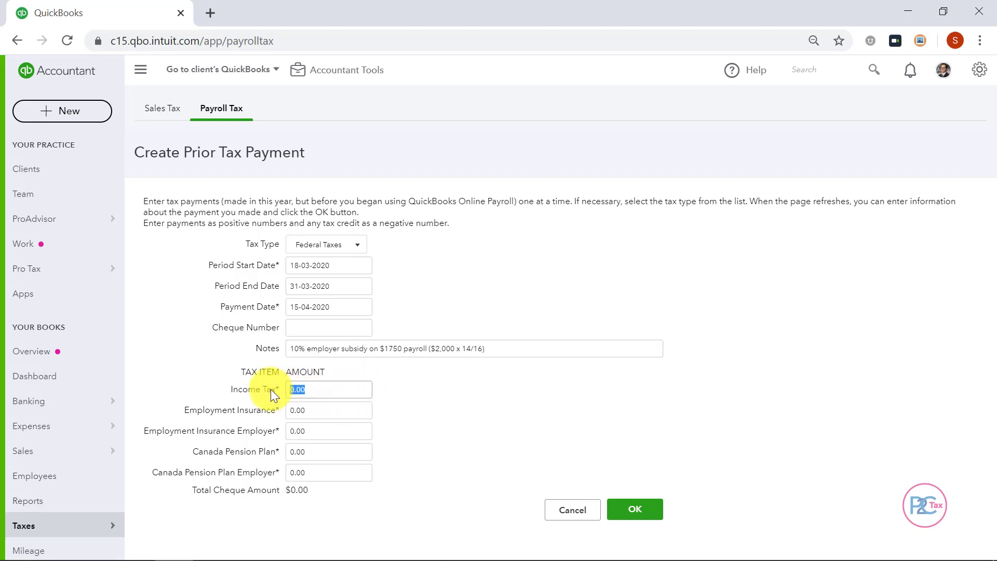
type("1")
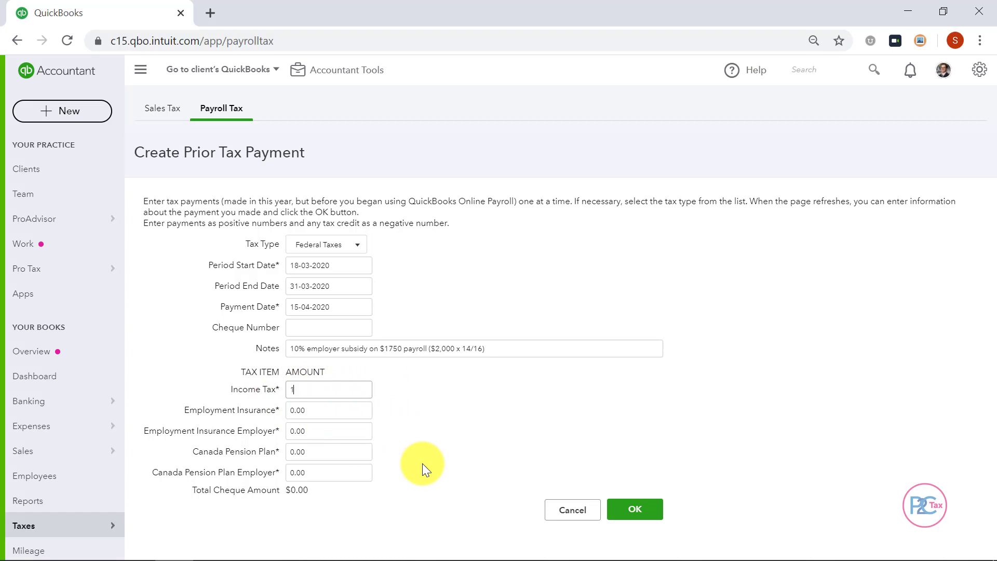
type("75")
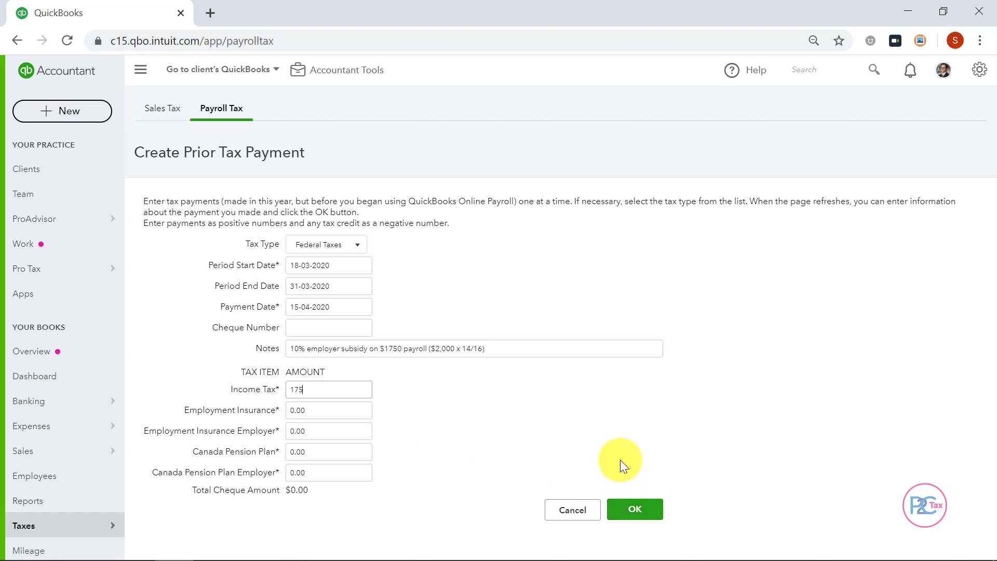
left_click(647, 514)
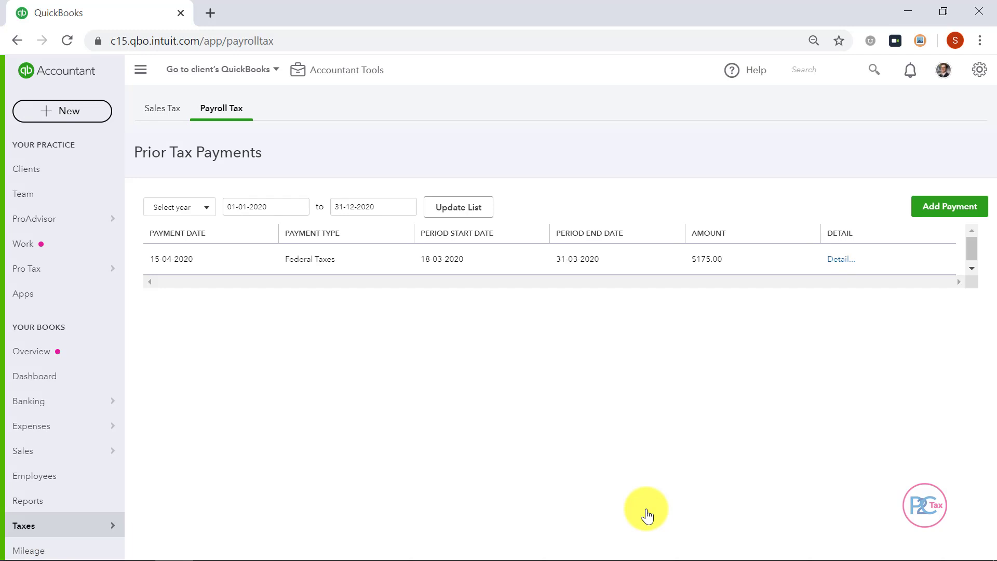
Step: Review the tax item breakdown of the upcoming federal taxes payment due 15-04-2020
mouse_move(89, 528)
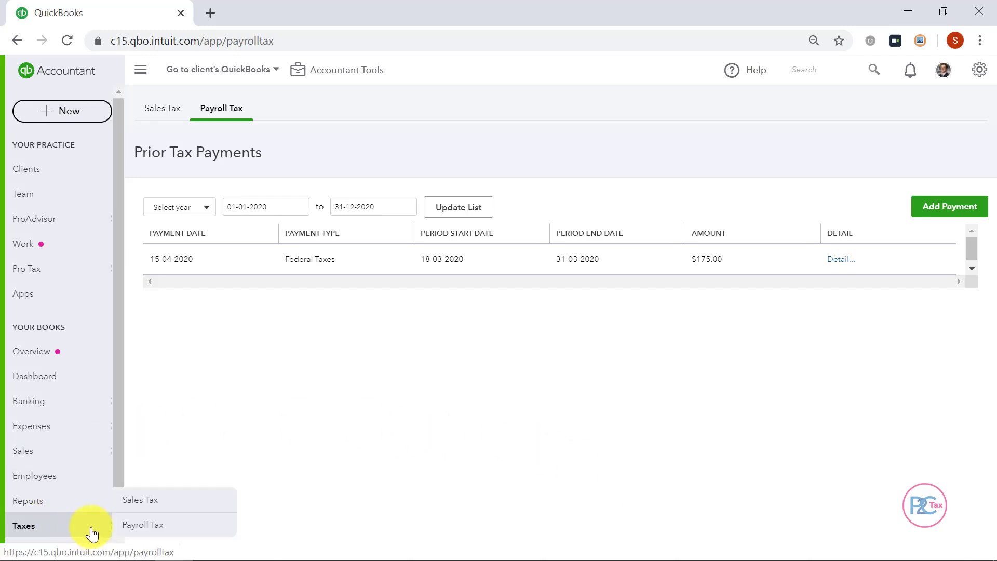
left_click(148, 532)
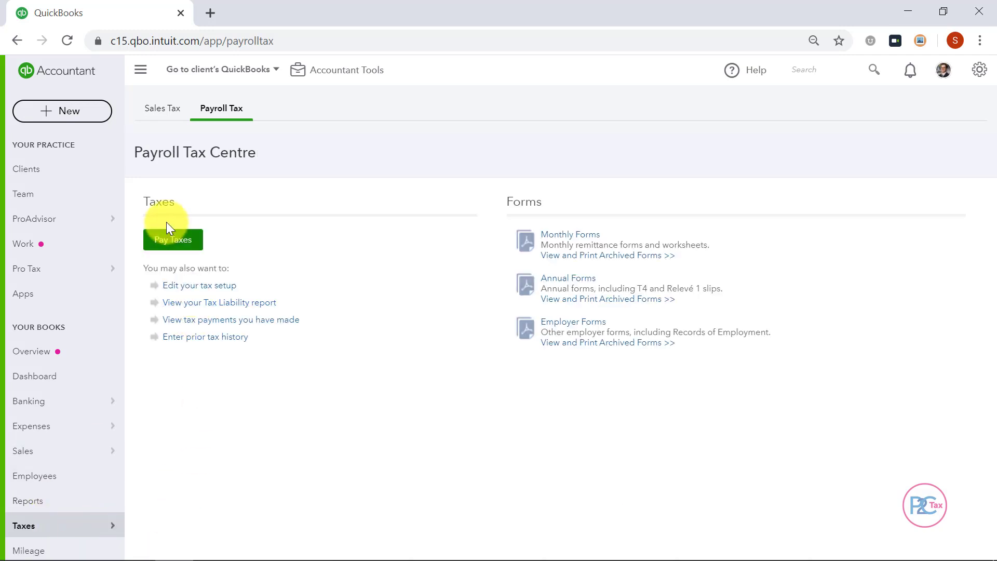
left_click(173, 240)
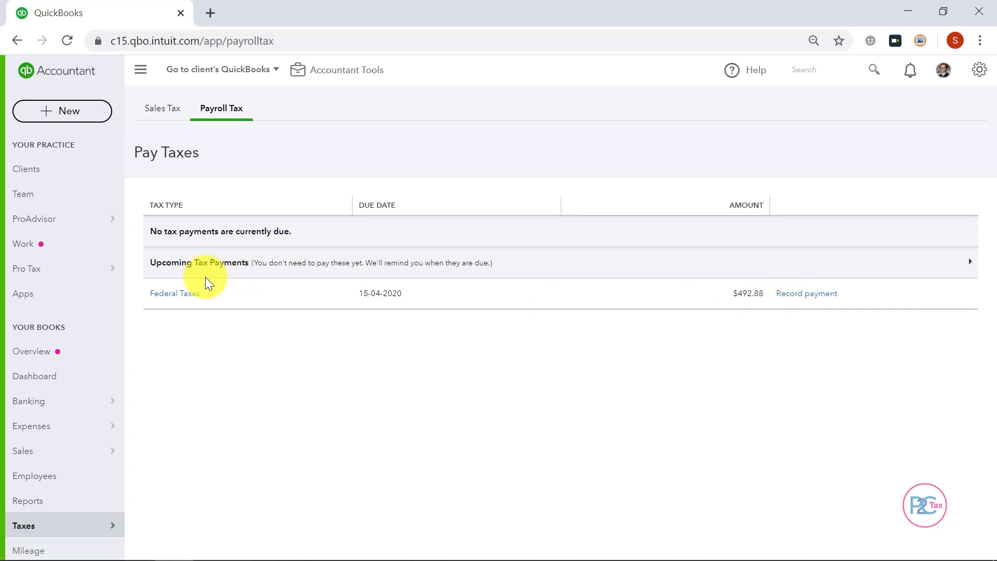
left_click(188, 294)
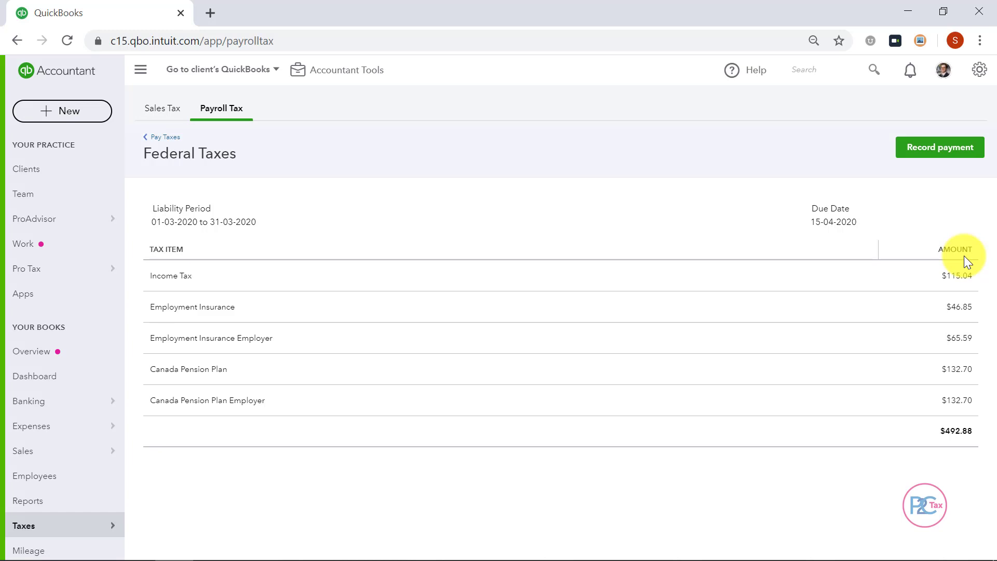
Step: Start recording the federal taxes payment despite the unfinished tax period and set its payment date to Latest, 15-04-2020
left_click(923, 150)
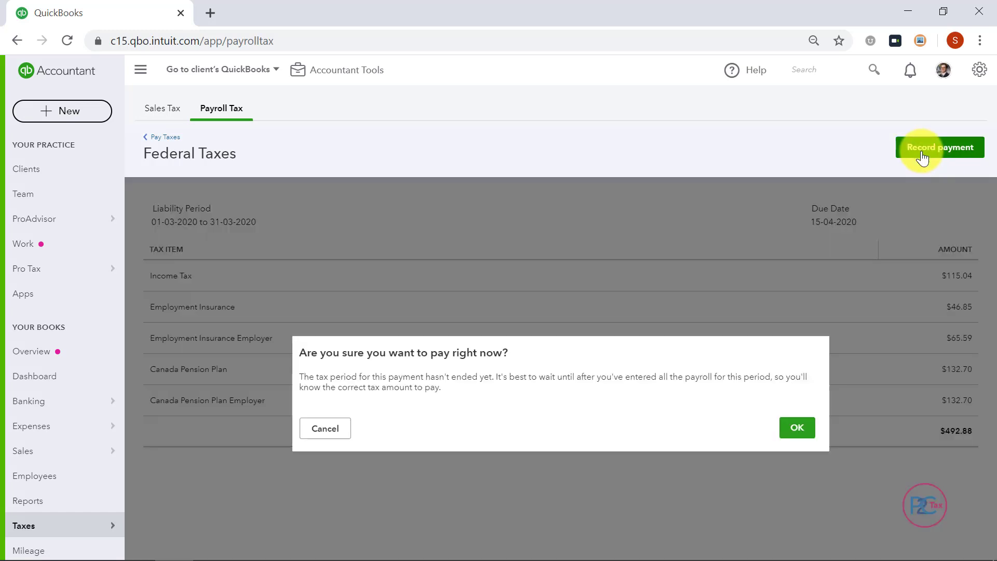
left_click(798, 429)
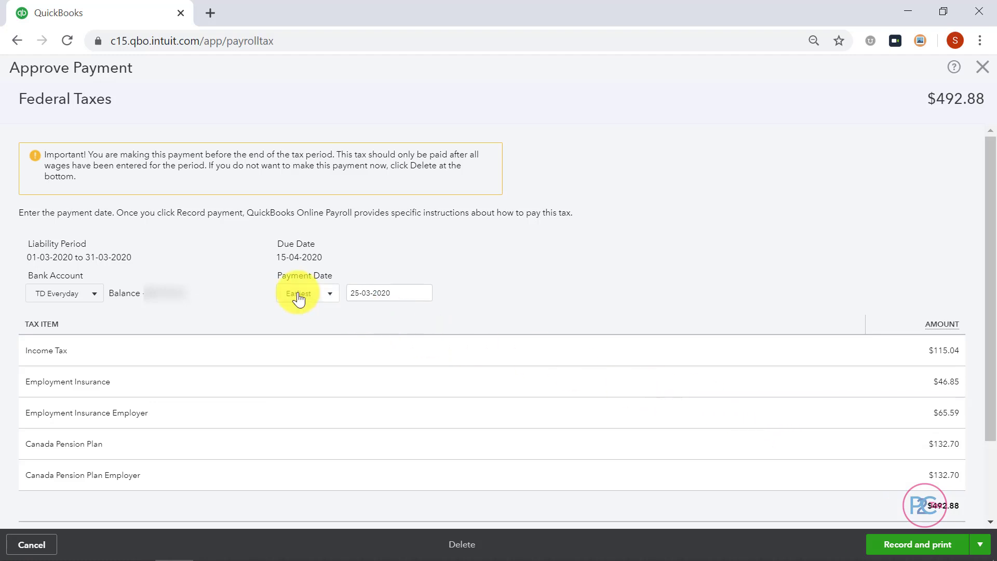
left_click(298, 300)
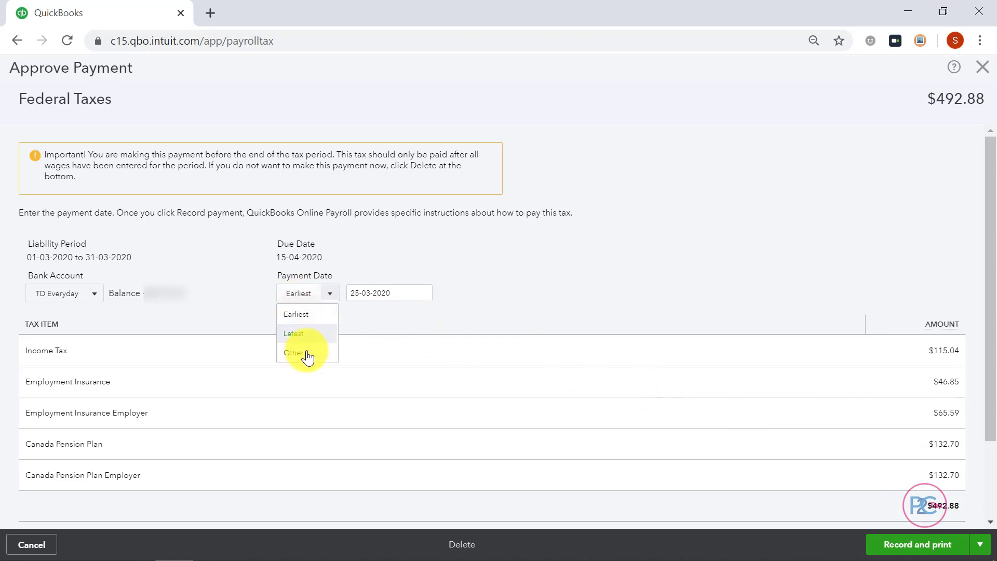
left_click(313, 333)
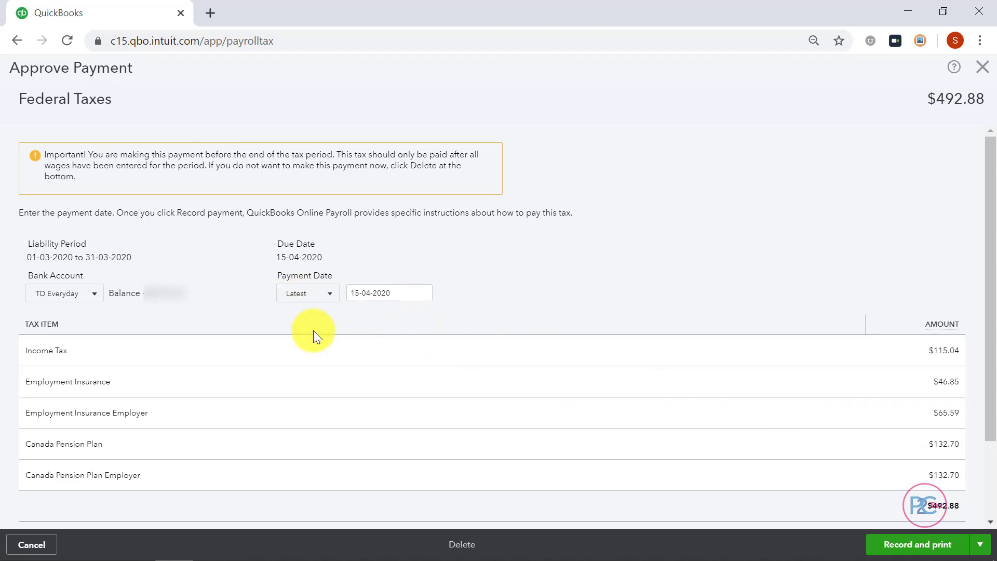
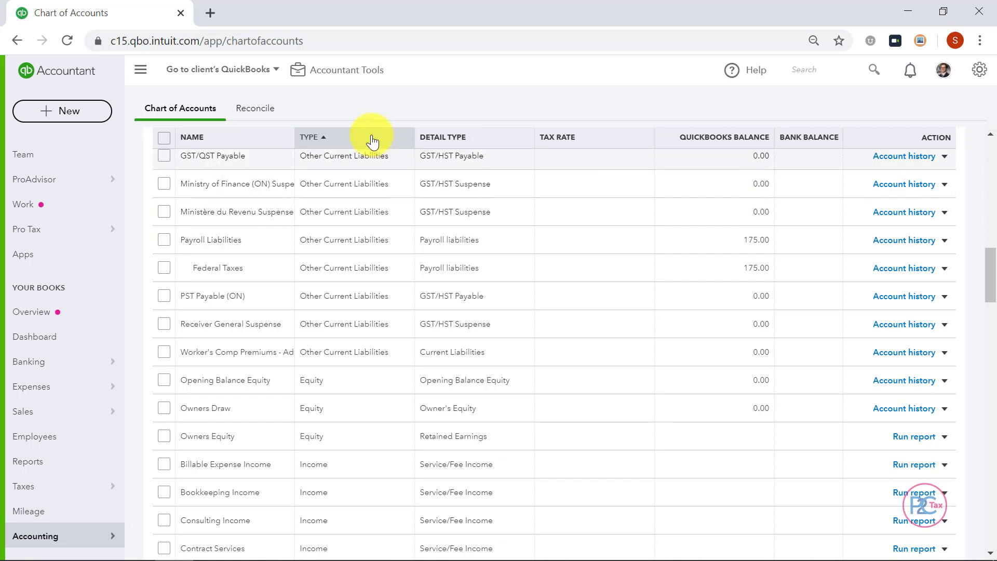
Step: Start a new journal entry and set its journal date to 15-04-2020
left_click(67, 123)
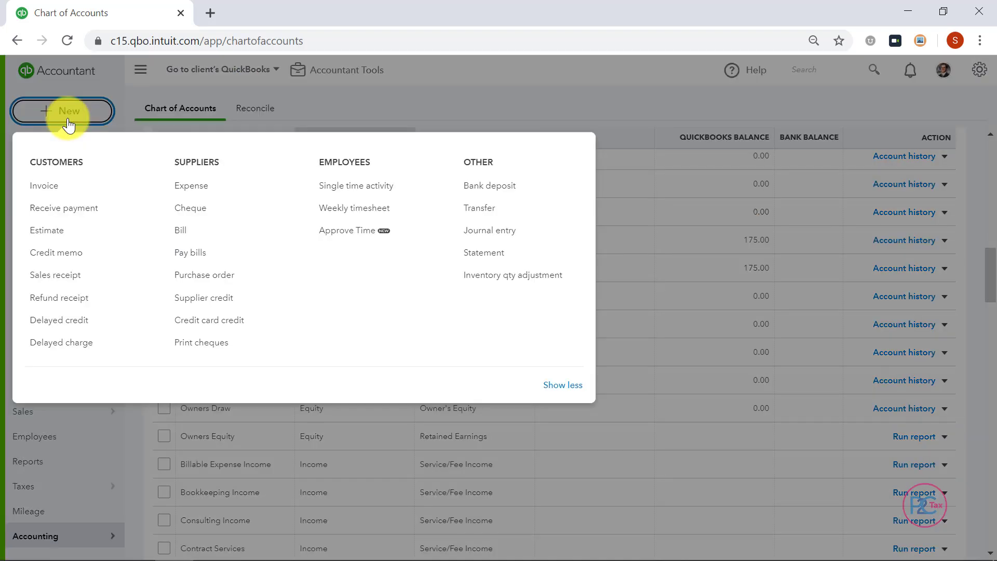
left_click(508, 234)
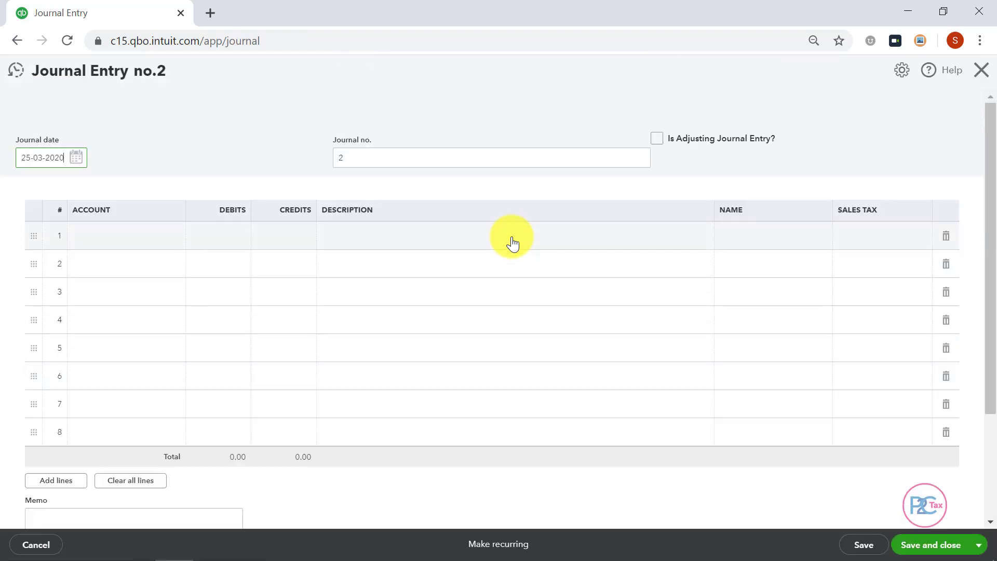
left_click(76, 158)
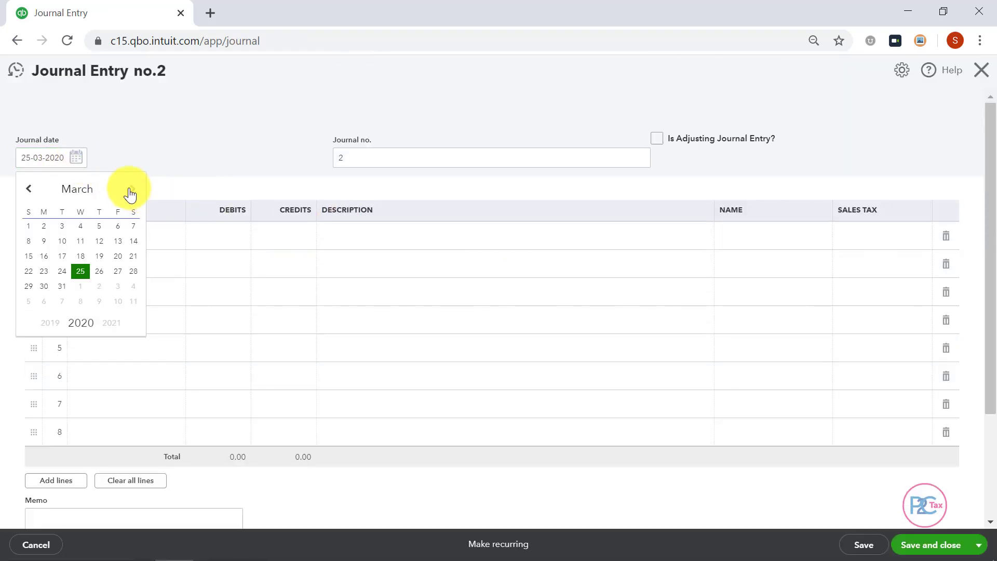
left_click(131, 190)
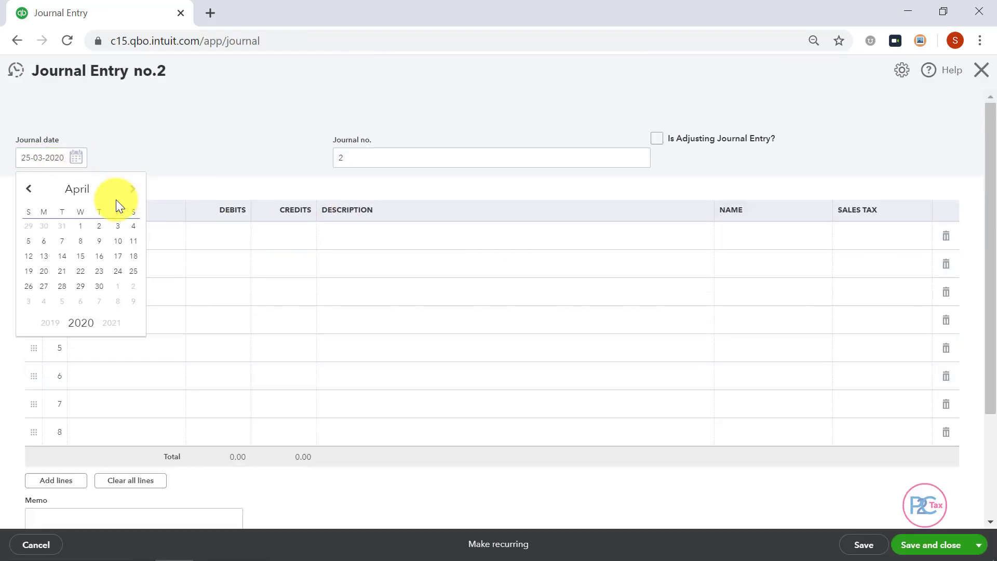
left_click(83, 258)
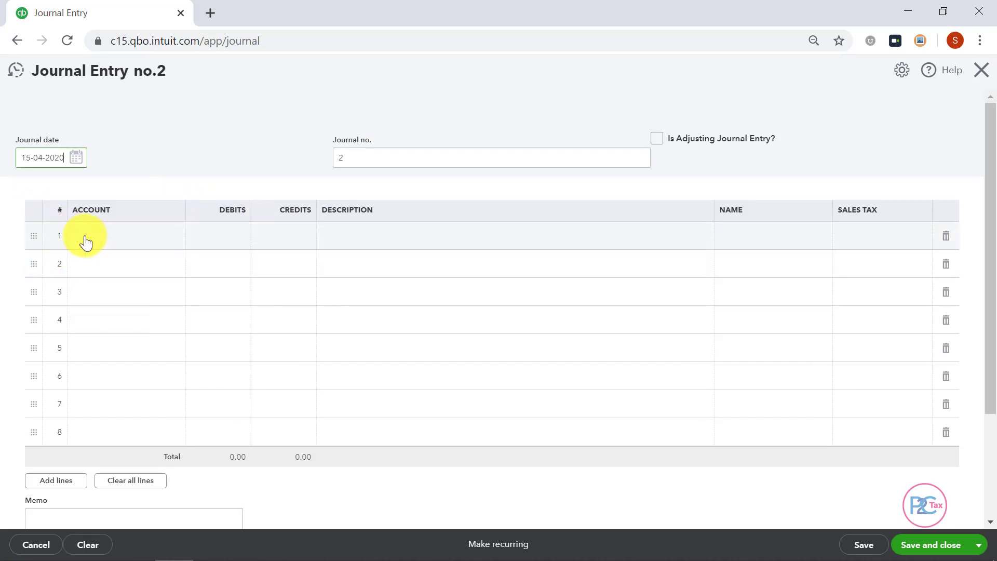
Step: On the first journal line, debit 175 to the Federal Taxes sub-account of Payroll Liabilities
left_click(90, 242)
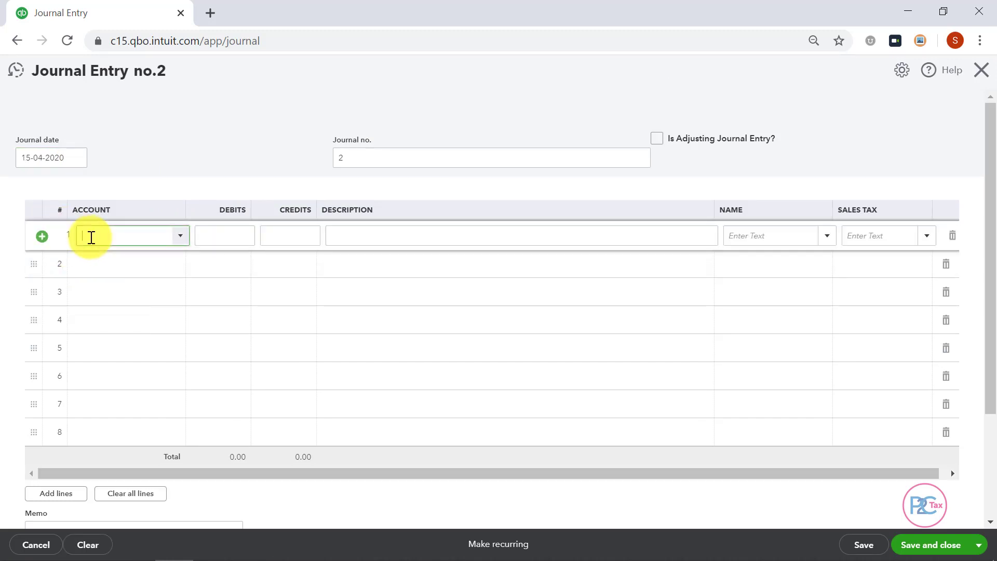
type("payroll Liabilities")
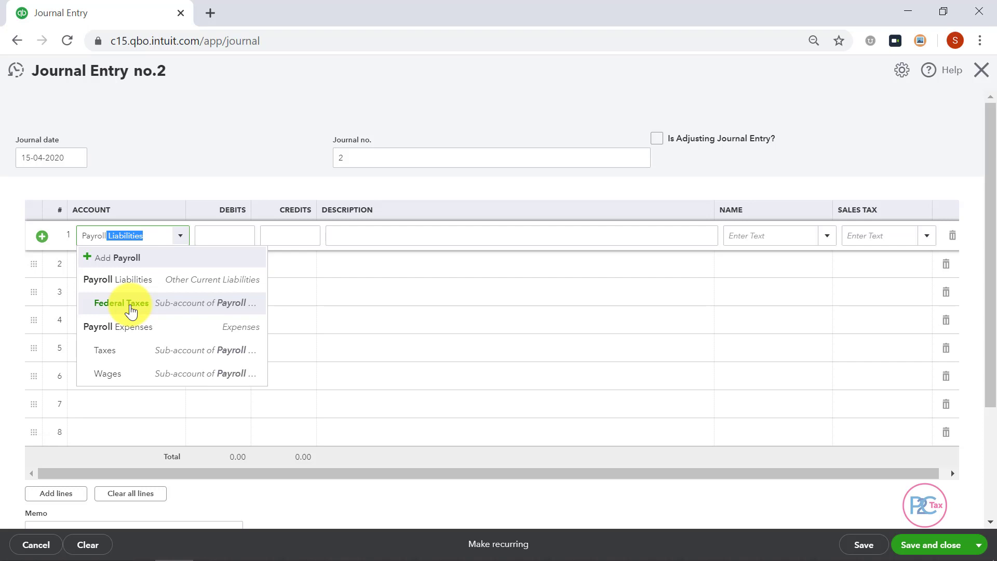
left_click(130, 307)
left_click(219, 234)
type("17")
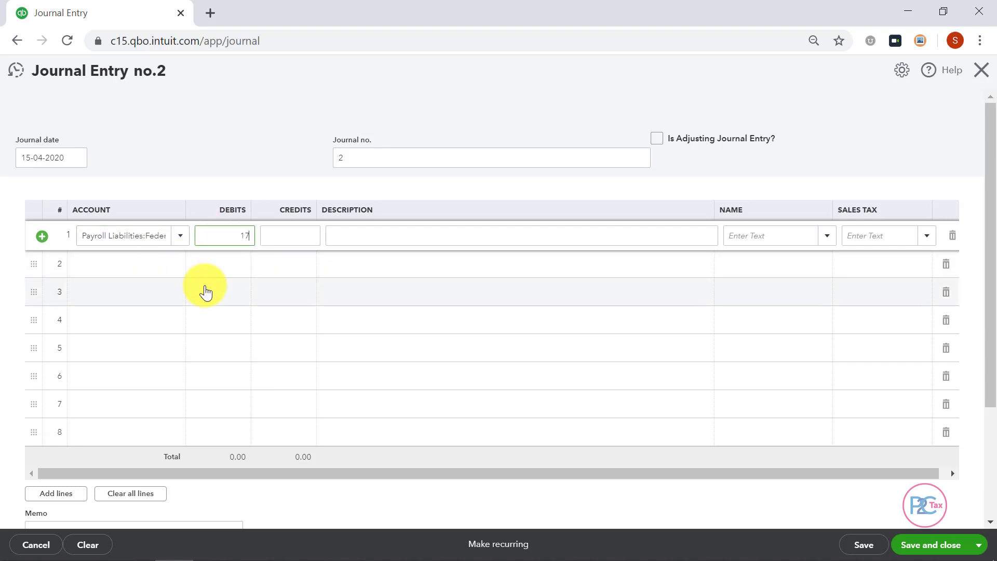
type("5")
Step: On the second journal line, credit 175.00 to the CRA Subsidy Income - COVID-19 account
left_click(174, 270)
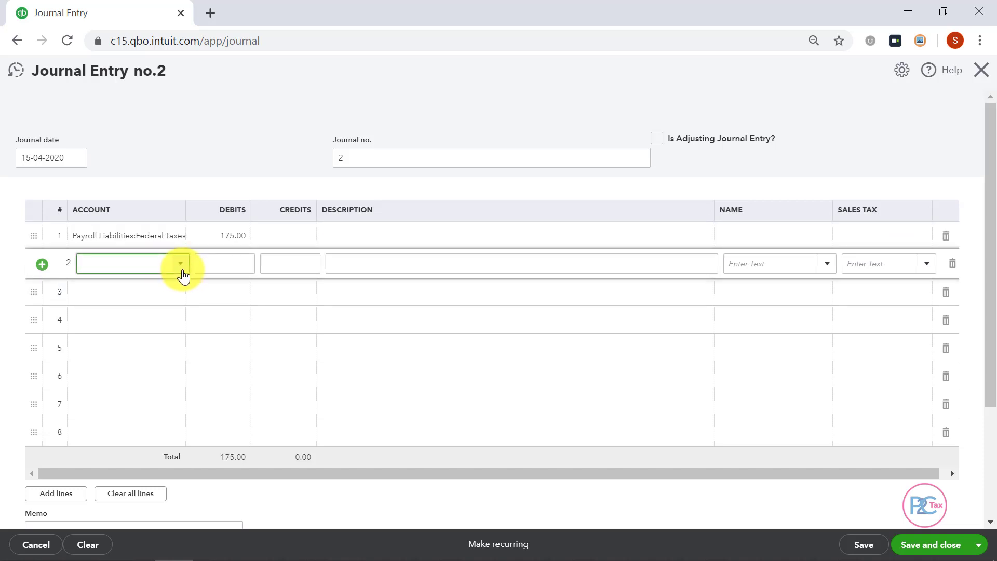
type("CRA Subsidy Income -")
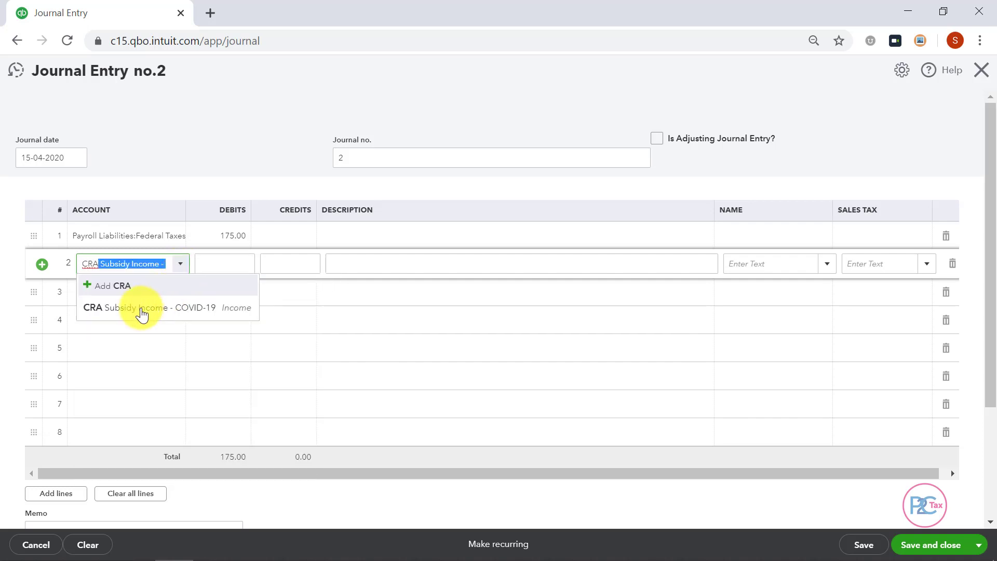
left_click(142, 311)
left_click_drag(151, 265, 242, 267)
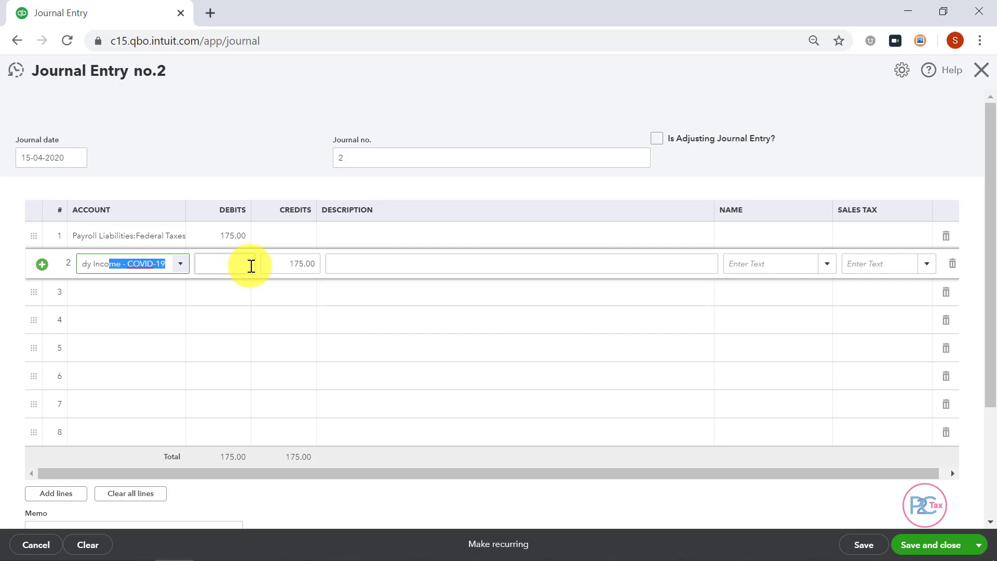
left_click(234, 261)
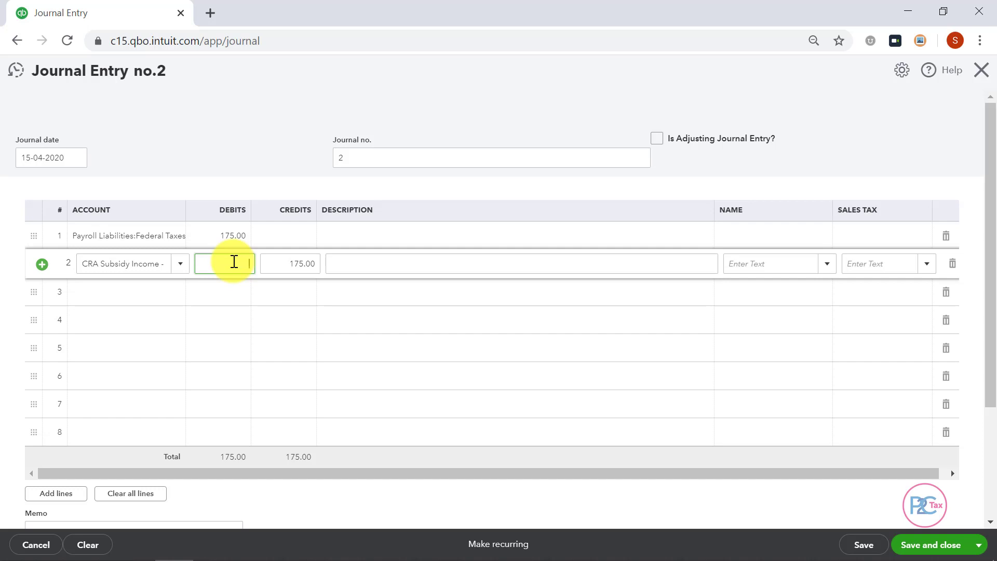
Step: Describe both journal lines as "10% wage subsidy- Mar 16-31 payroll", copying the text from the first line to the second
left_click(346, 240)
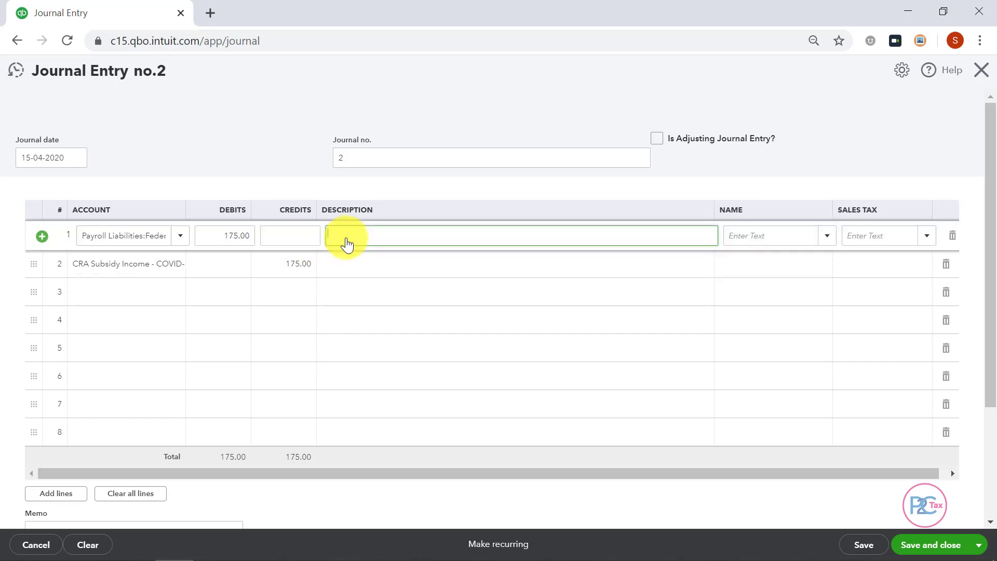
type("10% wage subsidy- Mar 16-31 payroll")
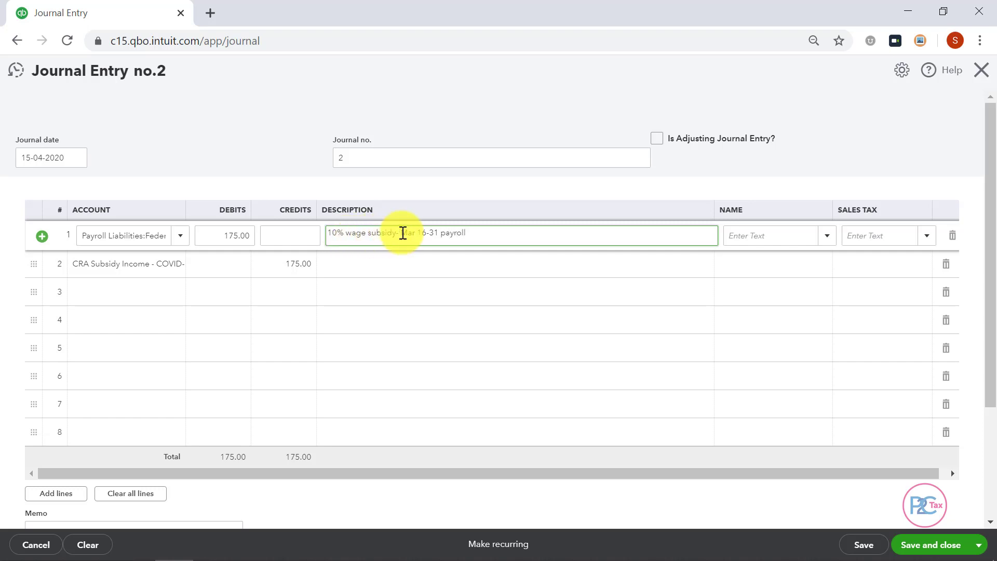
left_click_drag(485, 245, 249, 183)
key("ctrl+c")
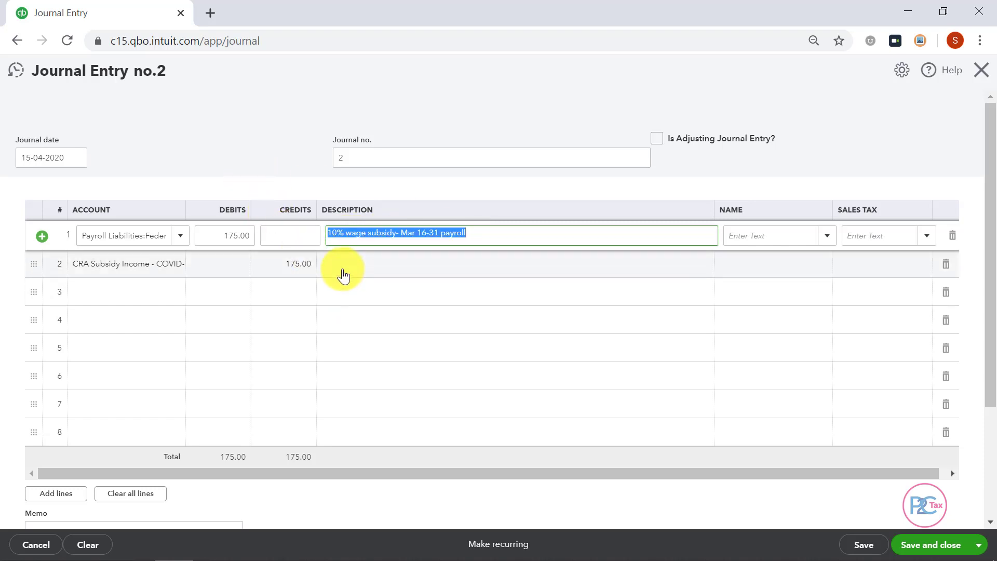
left_click(341, 269)
key("ctrl+v")
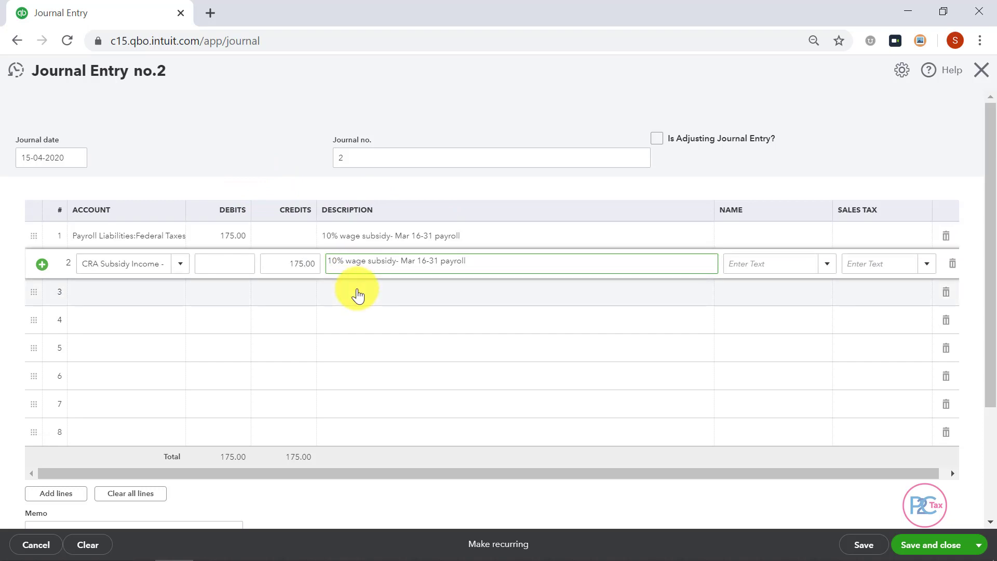
left_click(359, 289)
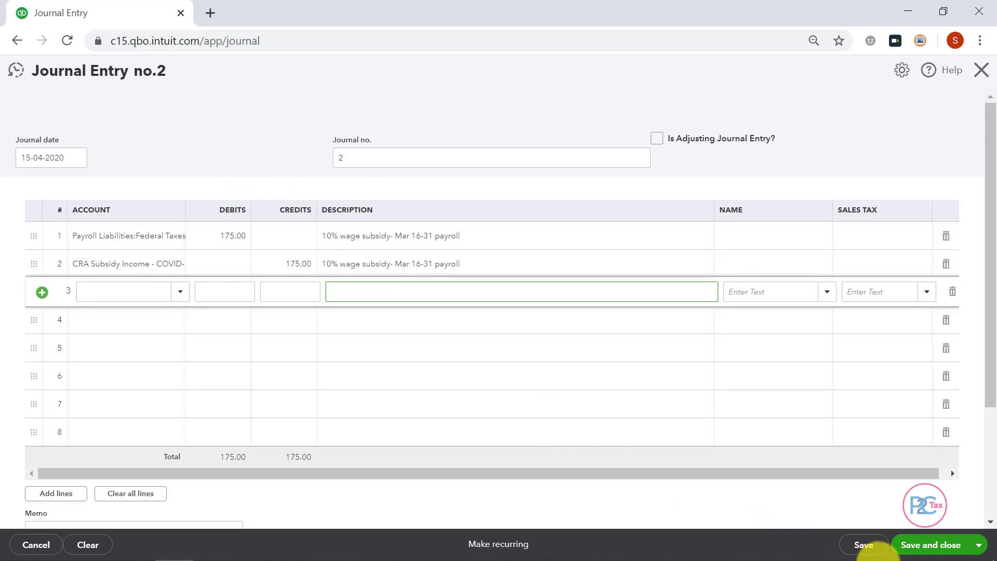